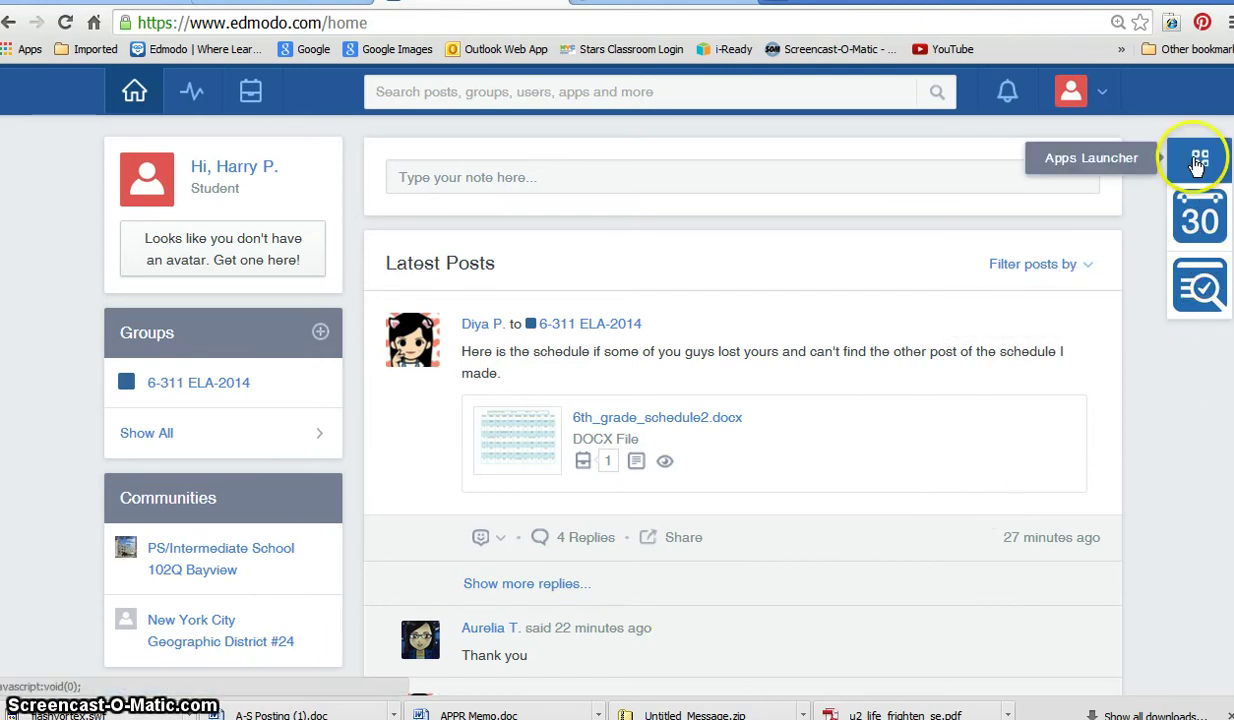
Step: Open the Apps Launcher and launch the eduCanon: Interactive Video tile
{"action": "left_click", "coordinate": [1200, 292]}
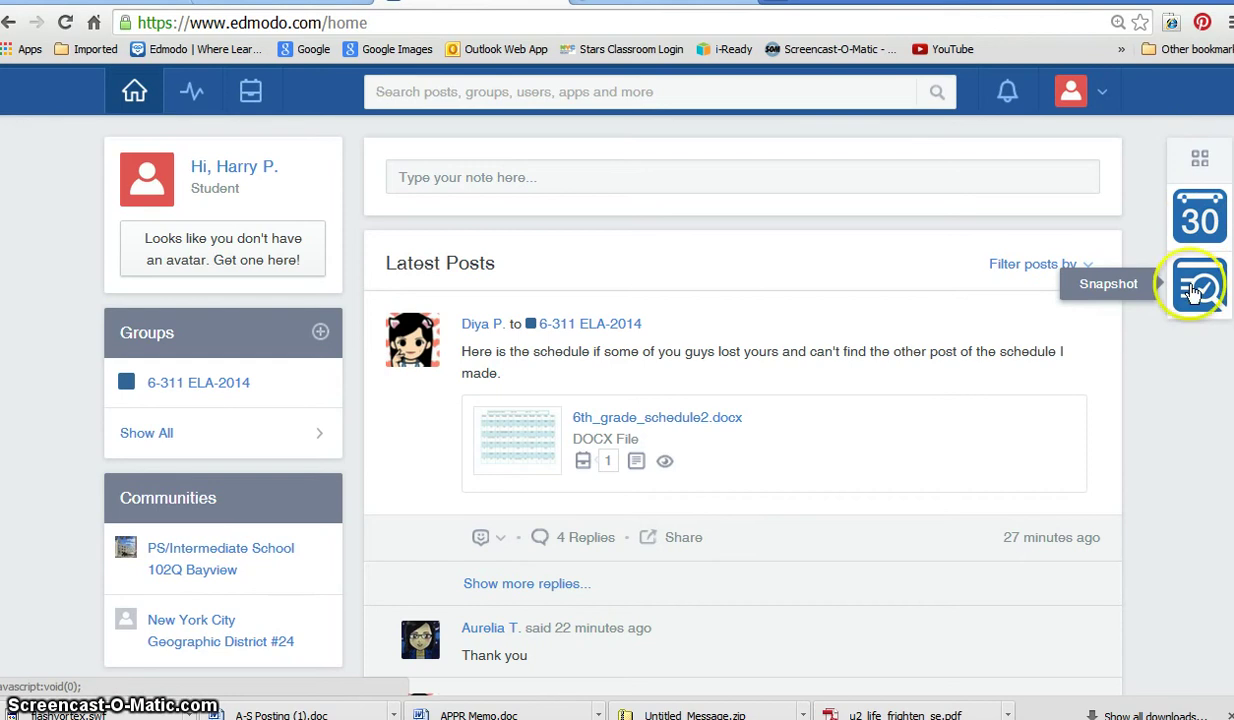
{"action": "left_click", "coordinate": [1203, 202]}
{"action": "left_click", "coordinate": [1200, 288]}
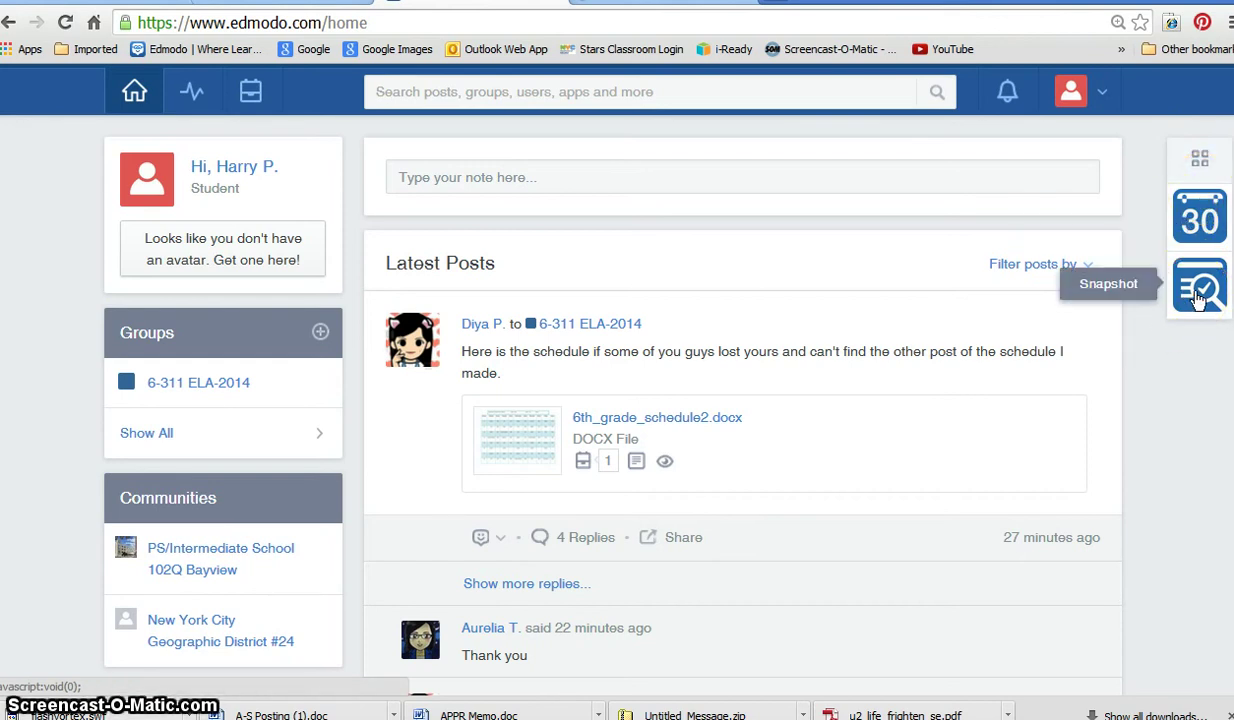
{"action": "left_click", "coordinate": [1203, 234]}
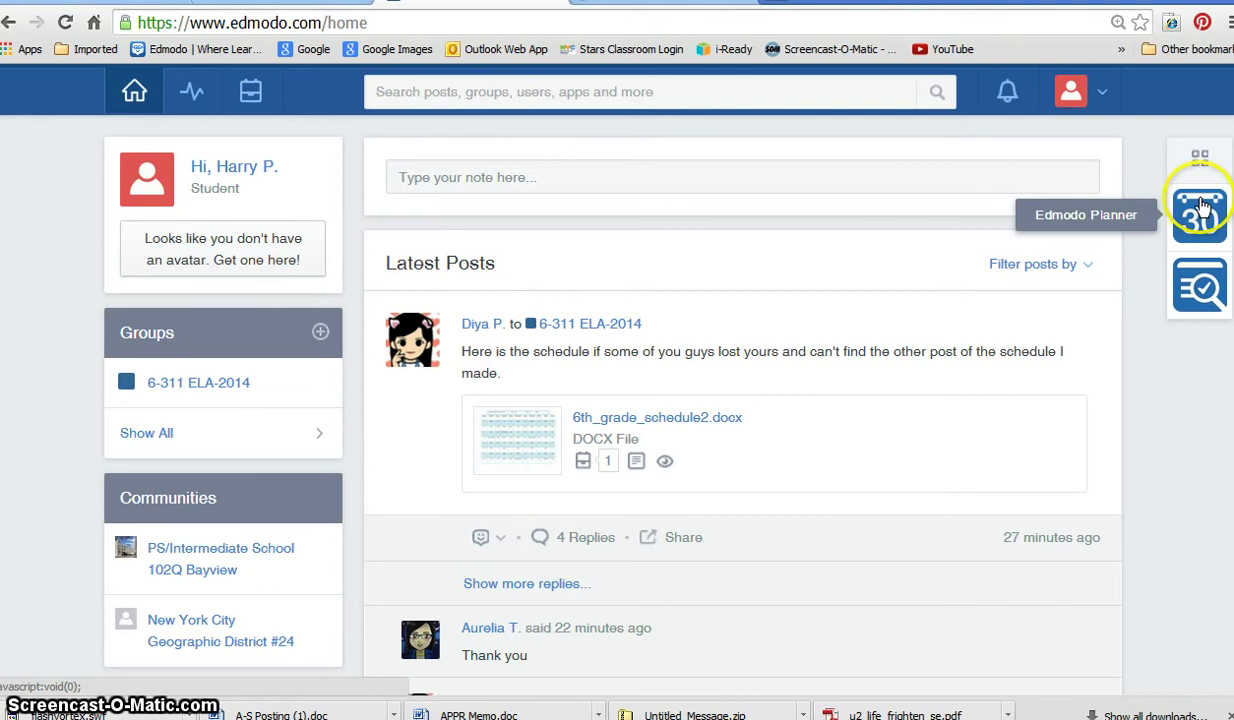
{"action": "left_click", "coordinate": [1210, 165]}
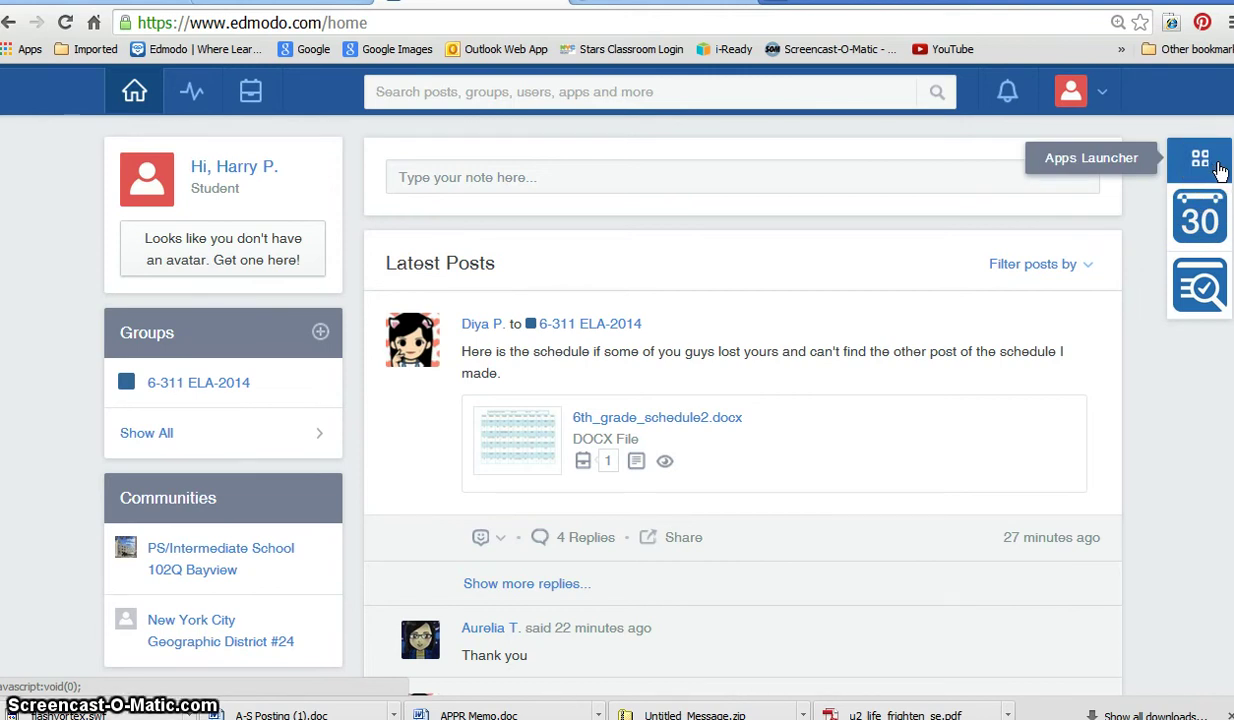
{"action": "left_click", "coordinate": [1219, 169]}
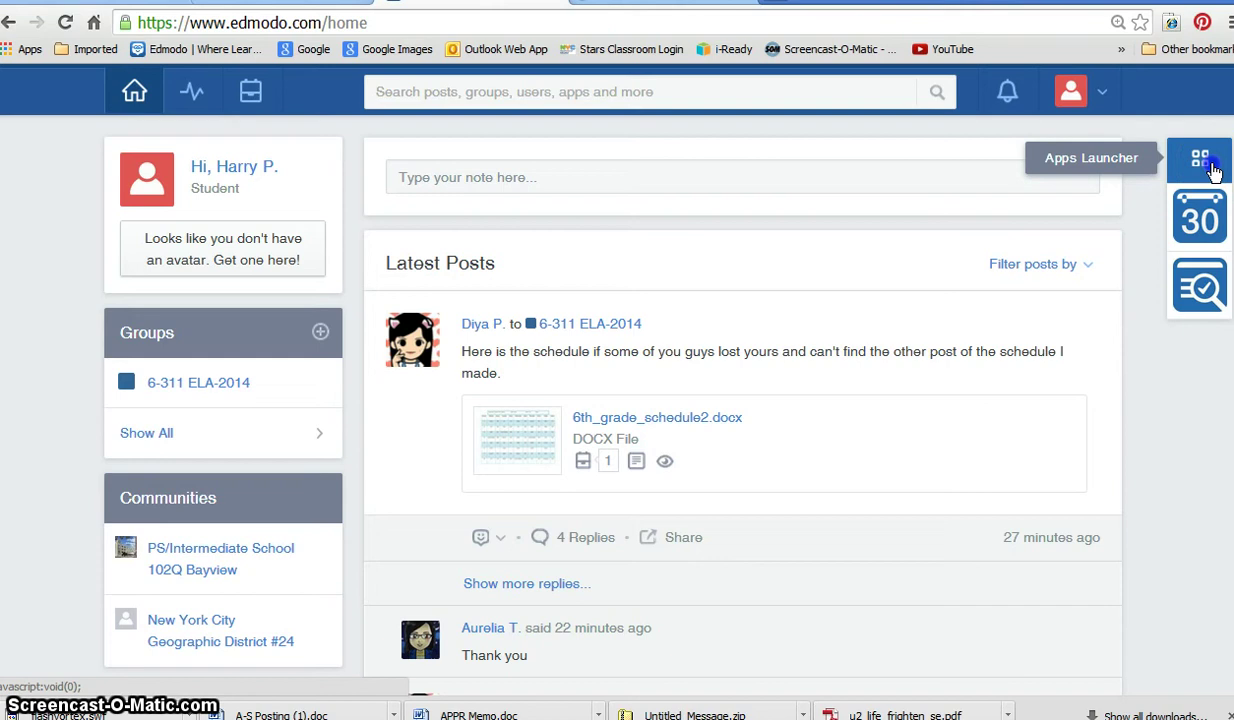
{"action": "left_click", "coordinate": [1210, 165]}
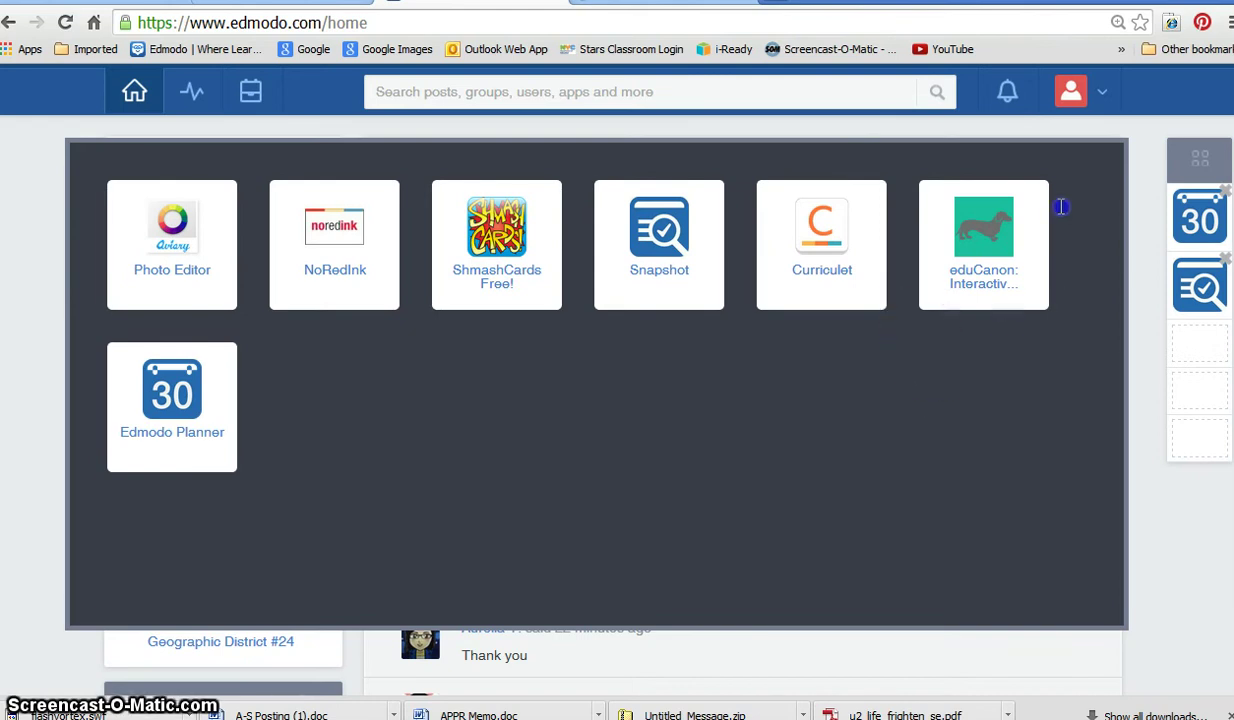
{"action": "left_click_drag", "start_coordinate": [1060, 201], "coordinate": [939, 270]}
{"action": "left_click", "coordinate": [989, 335]}
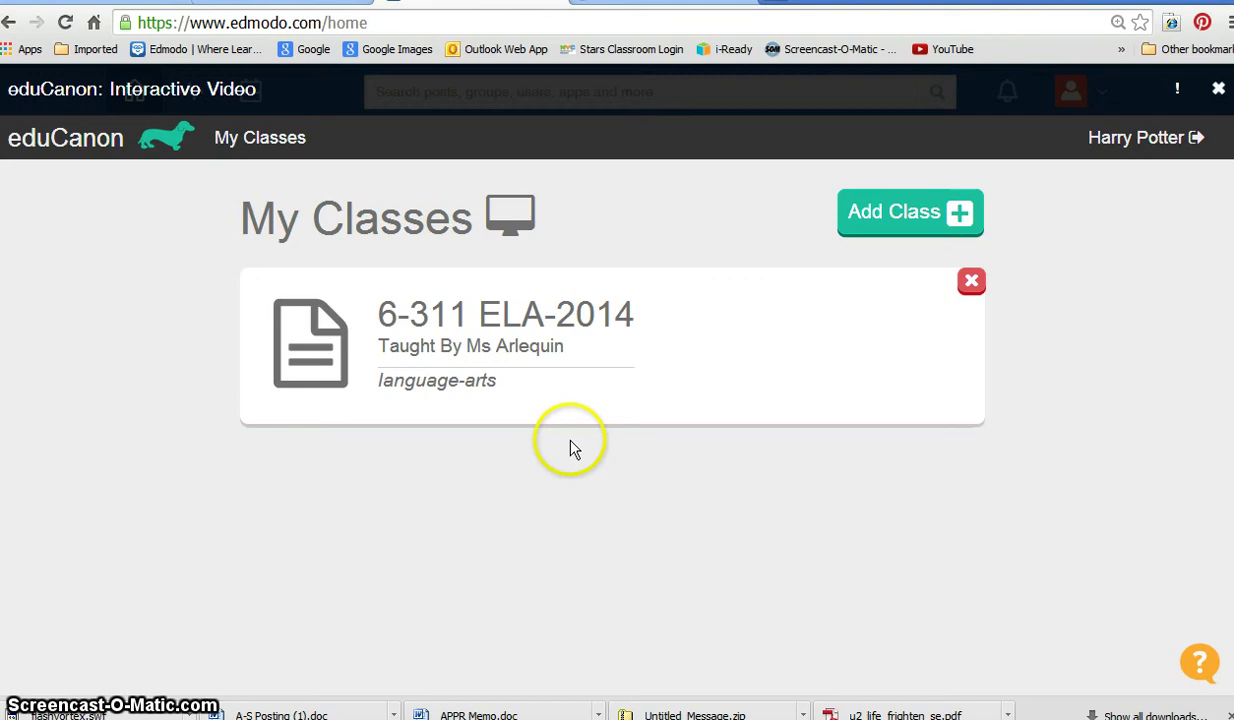
Step: Open the 6-311 ELA-2014 class card and scroll through its Detail View of video bulbs
{"action": "left_click", "coordinate": [466, 322]}
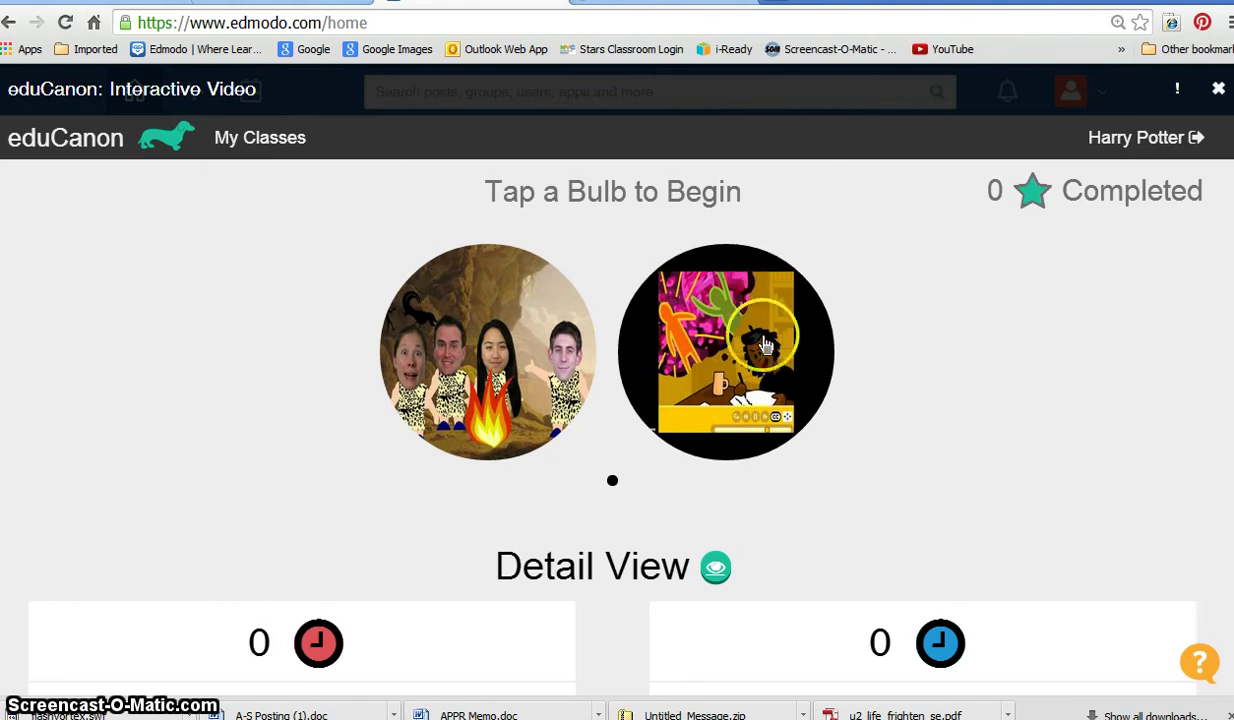
{"action": "mouse_move", "coordinate": [750, 340]}
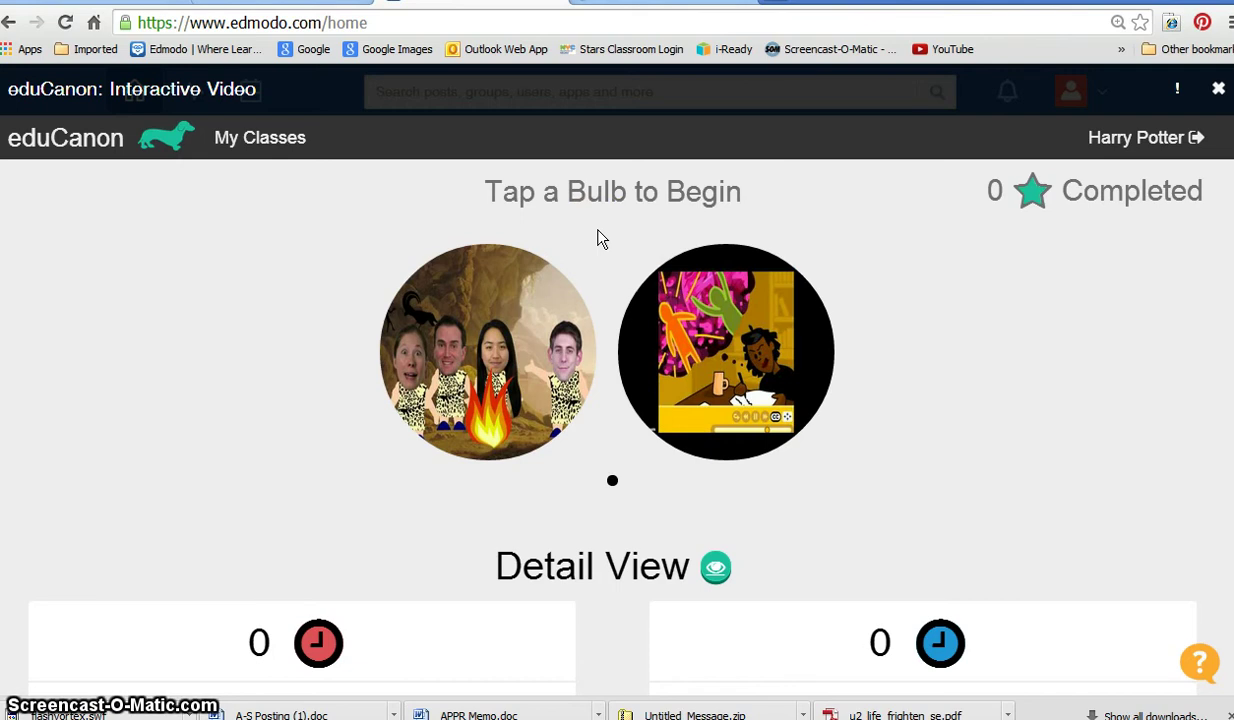
{"action": "left_click", "coordinate": [867, 277]}
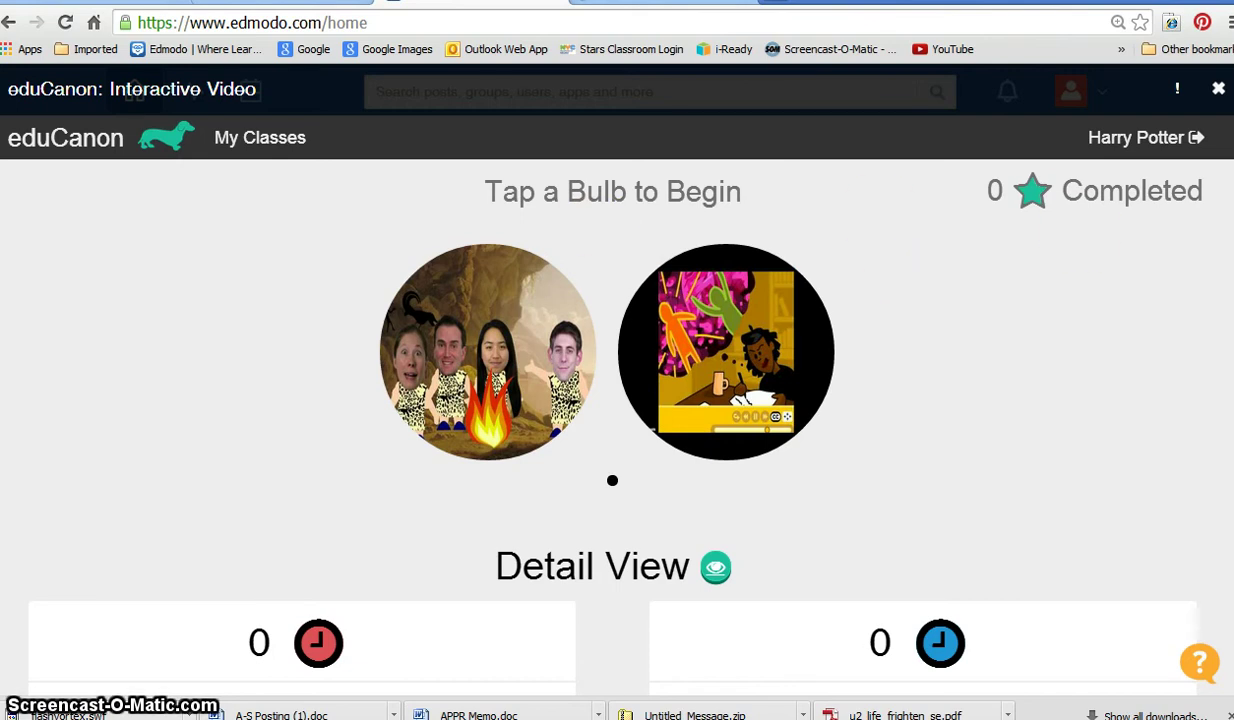
{"action": "scroll", "coordinate": [900, 420], "scroll_direction": "down", "scroll_amount": 3}
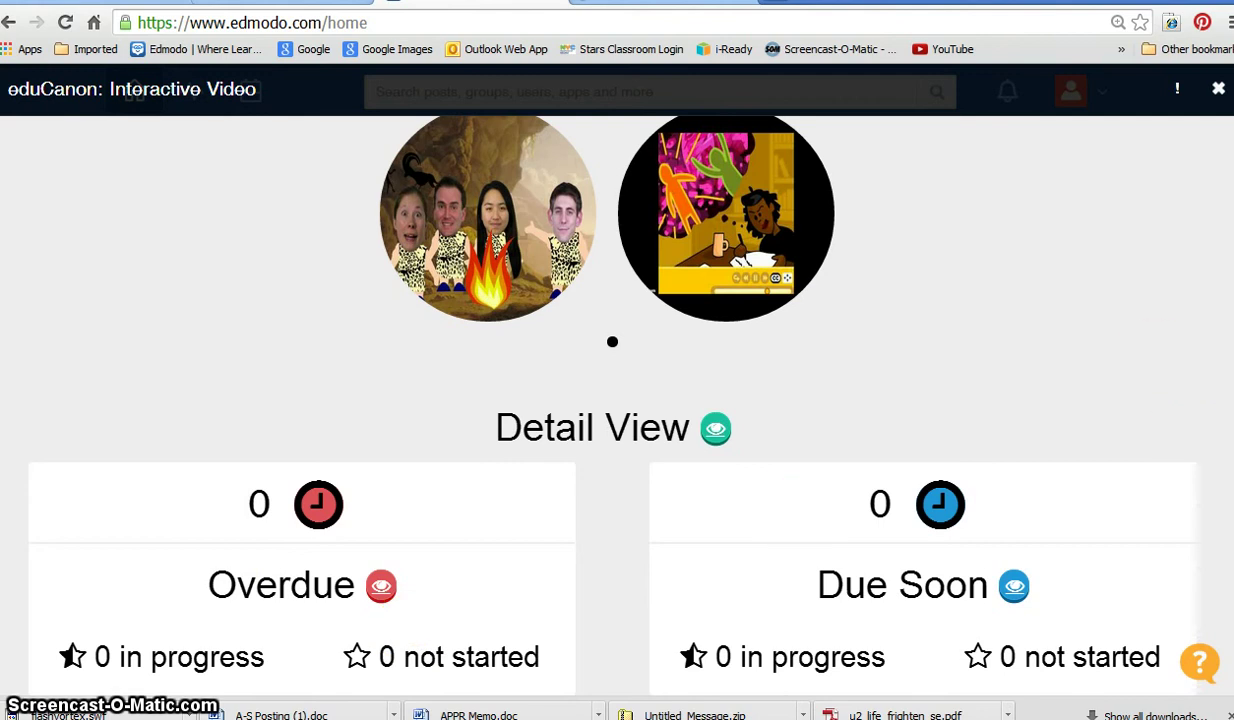
{"action": "scroll", "coordinate": [1149, 400], "scroll_direction": "up", "scroll_amount": 3}
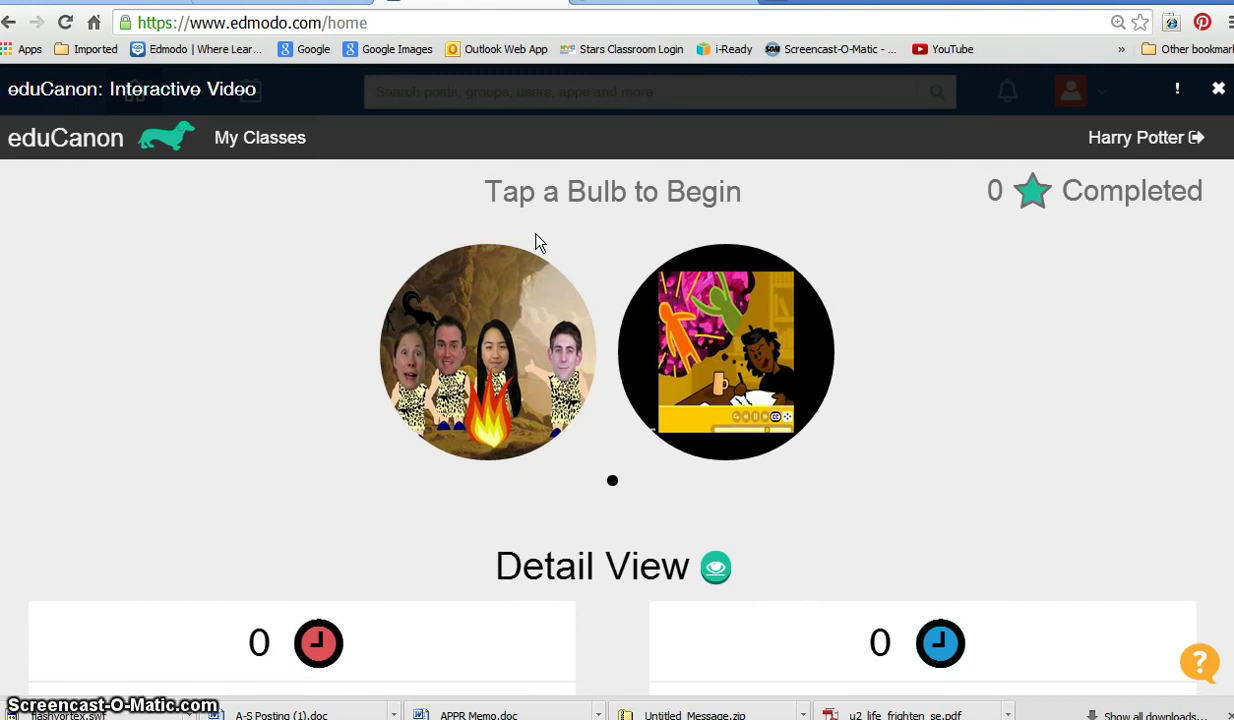
{"action": "left_click", "coordinate": [480, 362]}
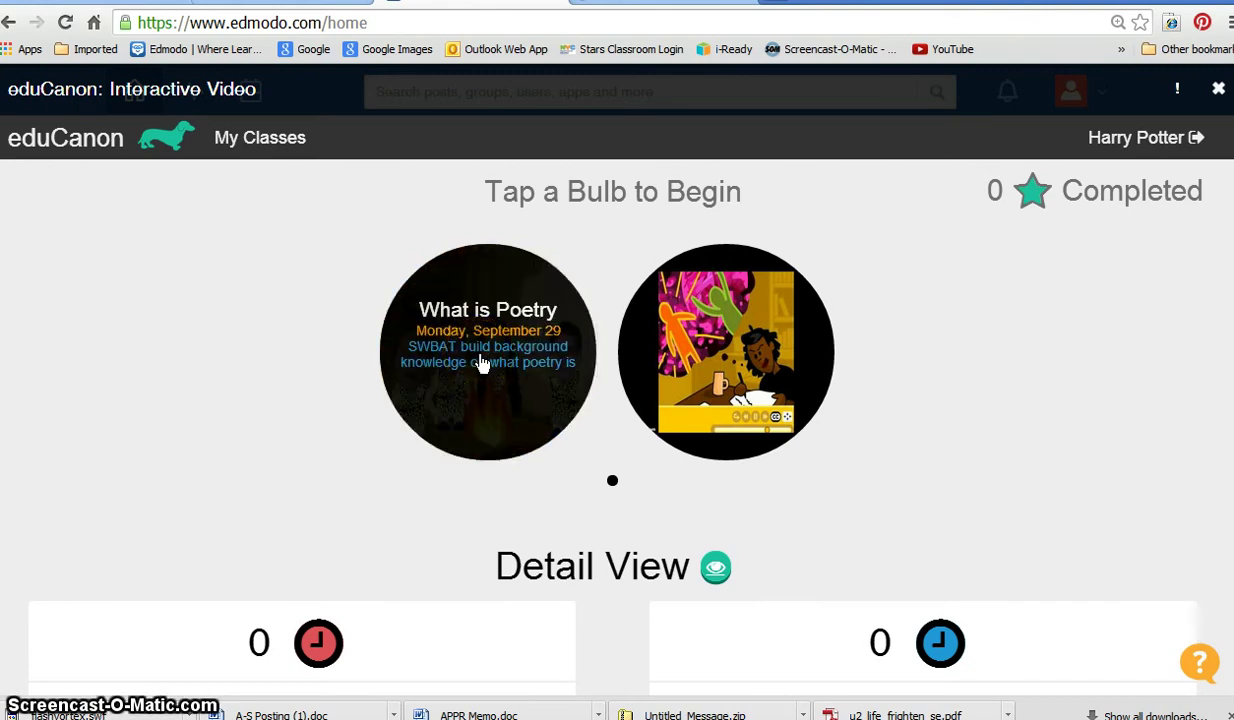
{"action": "left_click", "coordinate": [480, 362]}
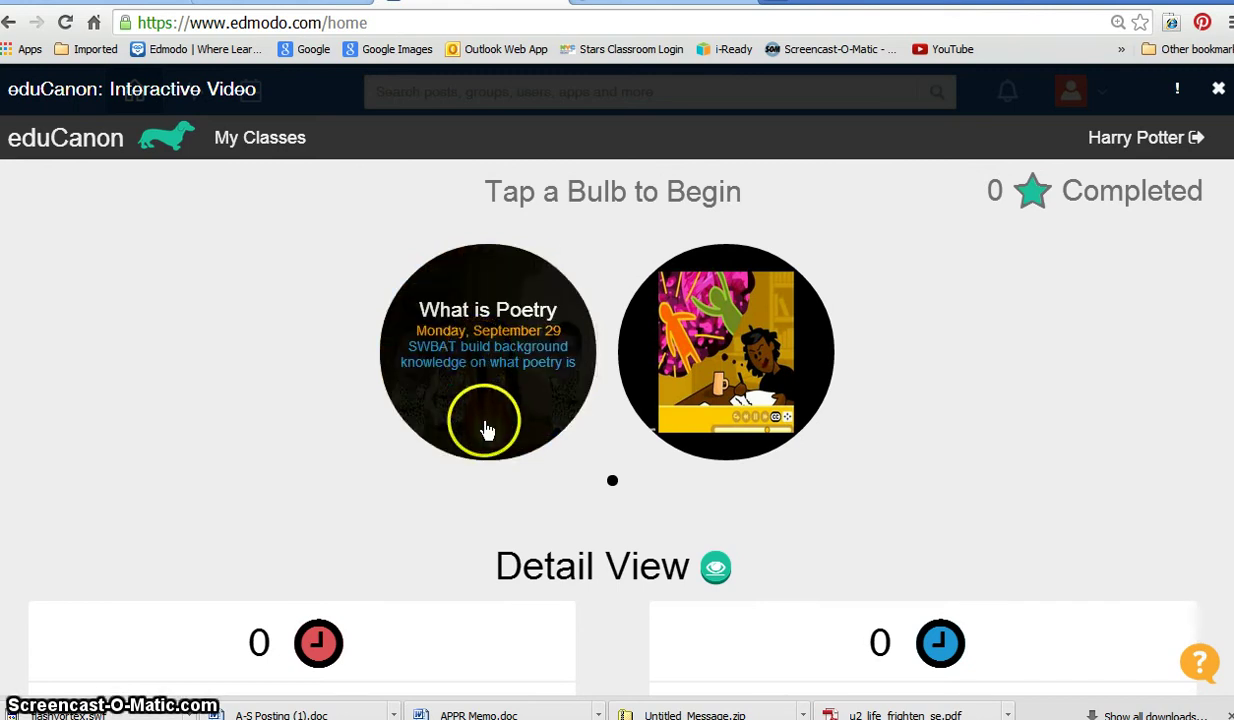
{"action": "left_click", "coordinate": [420, 495]}
{"action": "left_click", "coordinate": [486, 370]}
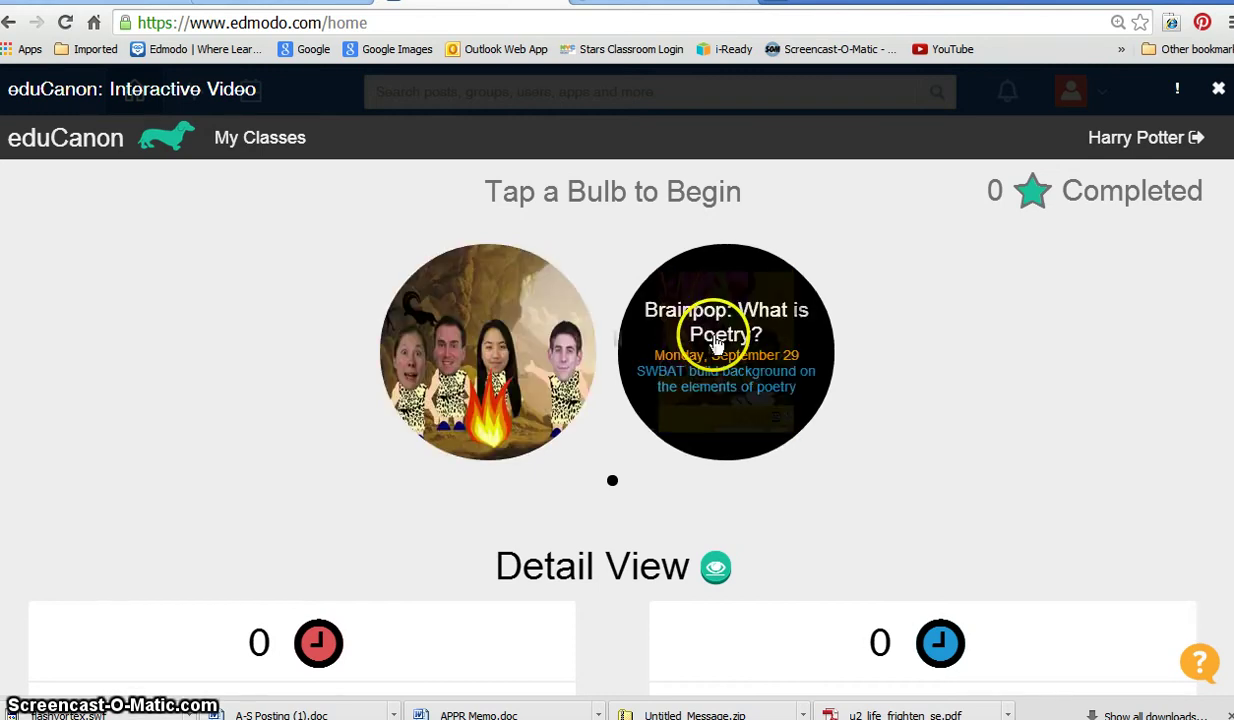
{"action": "left_click", "coordinate": [730, 378]}
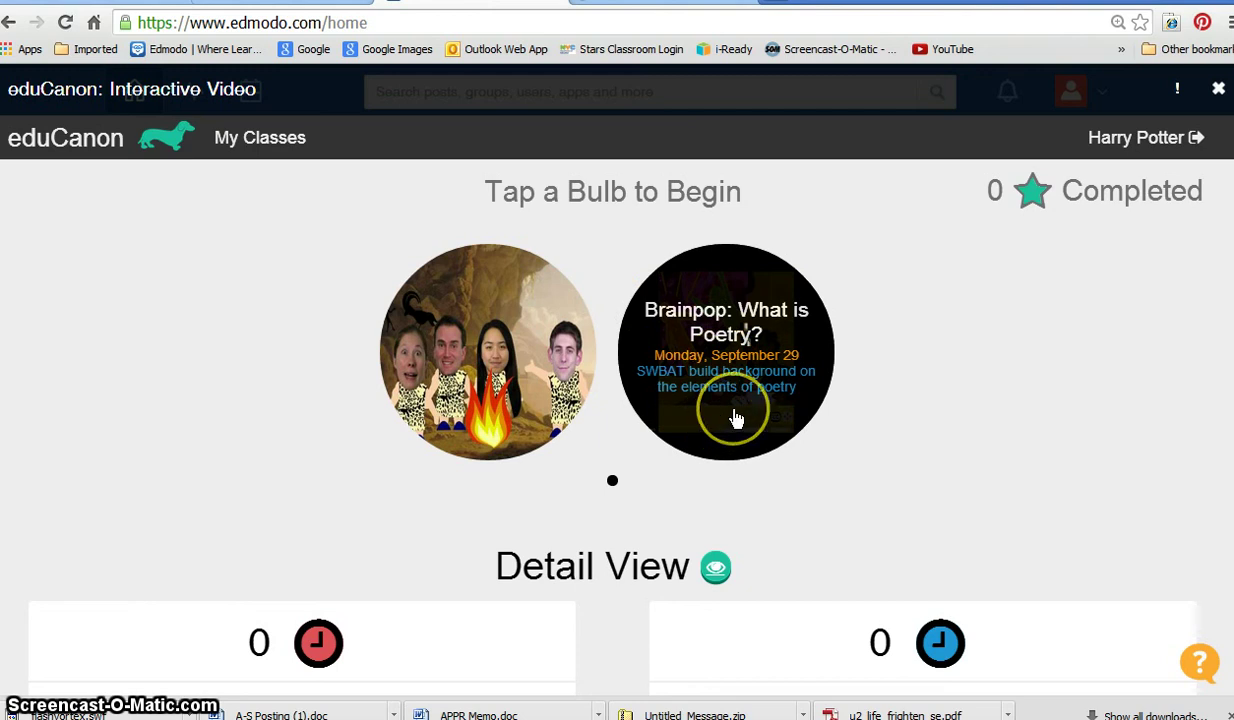
{"action": "left_click", "coordinate": [777, 377]}
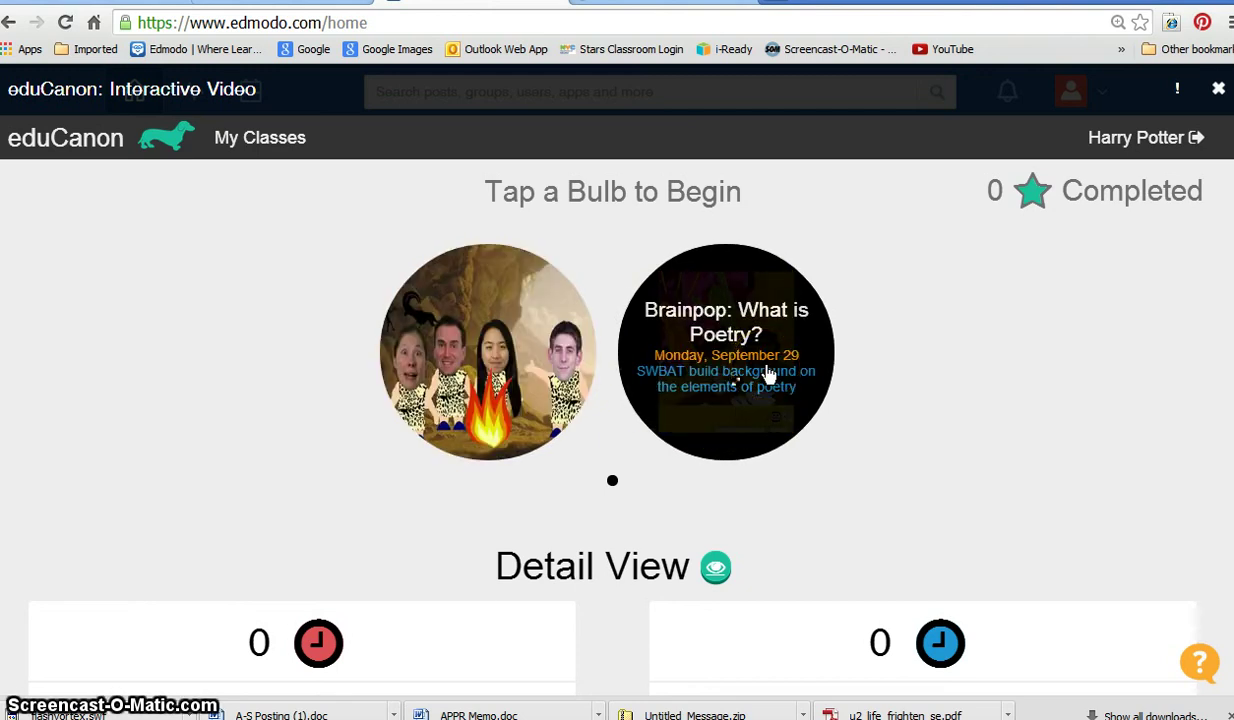
{"action": "left_click", "coordinate": [1058, 390]}
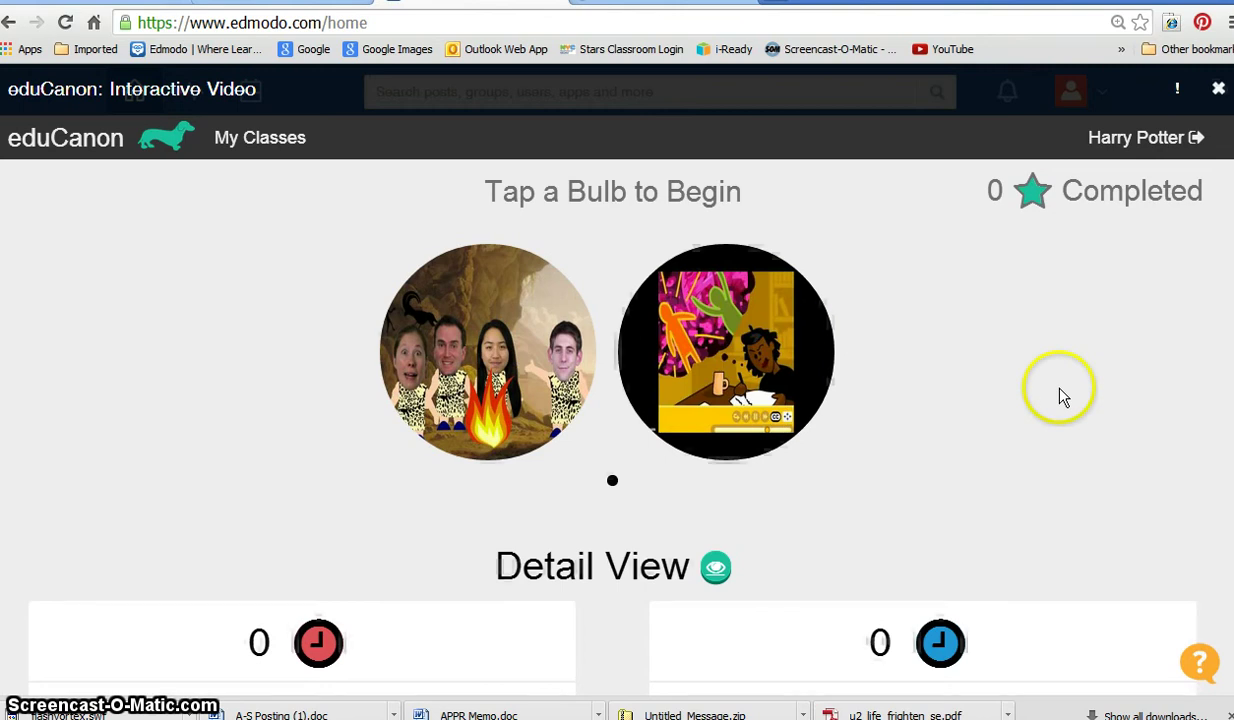
{"action": "scroll", "coordinate": [1058, 390], "scroll_direction": "down", "scroll_amount": 1}
{"action": "scroll", "coordinate": [617, 400], "scroll_direction": "down", "scroll_amount": 1}
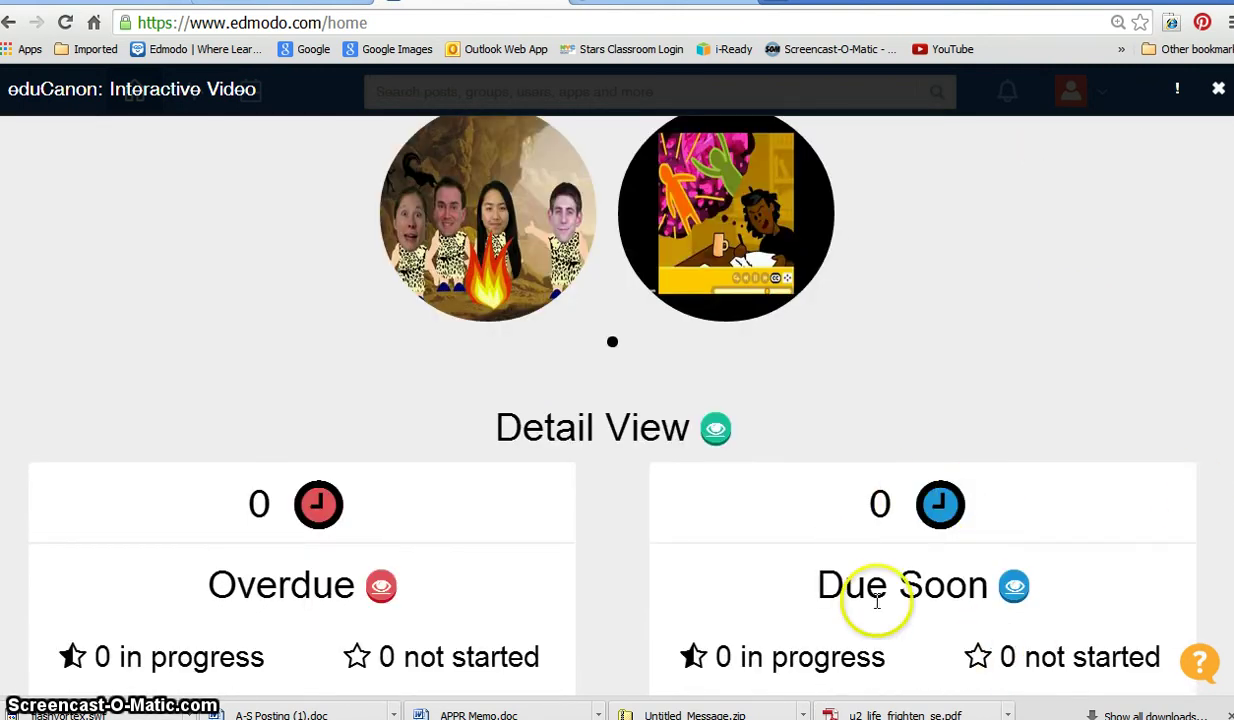
{"action": "scroll", "coordinate": [617, 400], "scroll_direction": "up", "scroll_amount": 2}
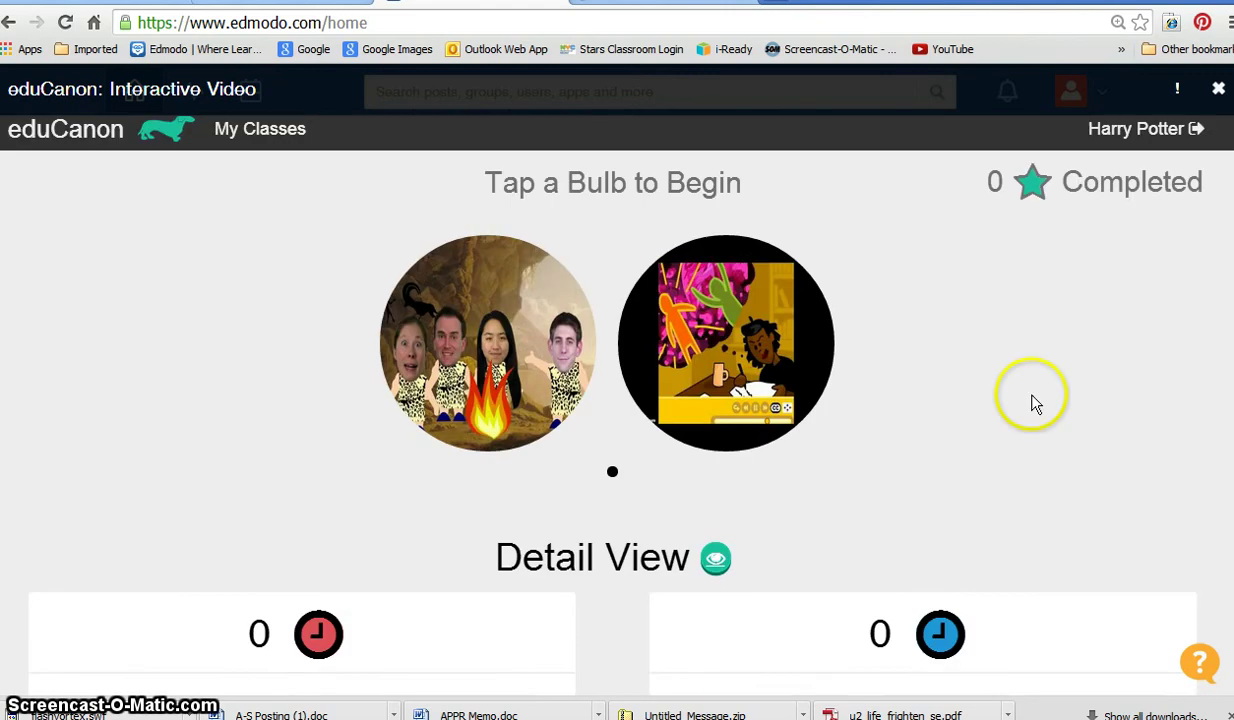
{"action": "mouse_move", "coordinate": [503, 365]}
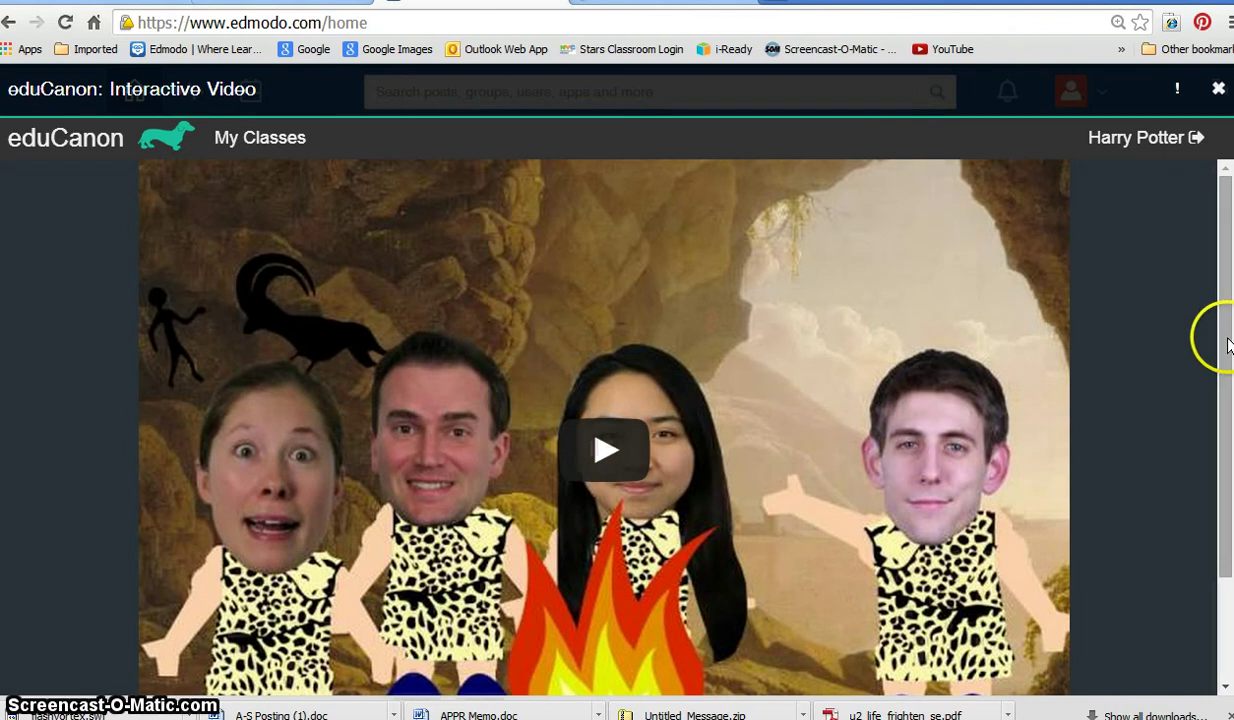
Step: Scroll down to the Shmoop 'What is Poetry' video and start it playing
{"action": "left_click_drag", "start_coordinate": [1226, 331], "coordinate": [1226, 455]}
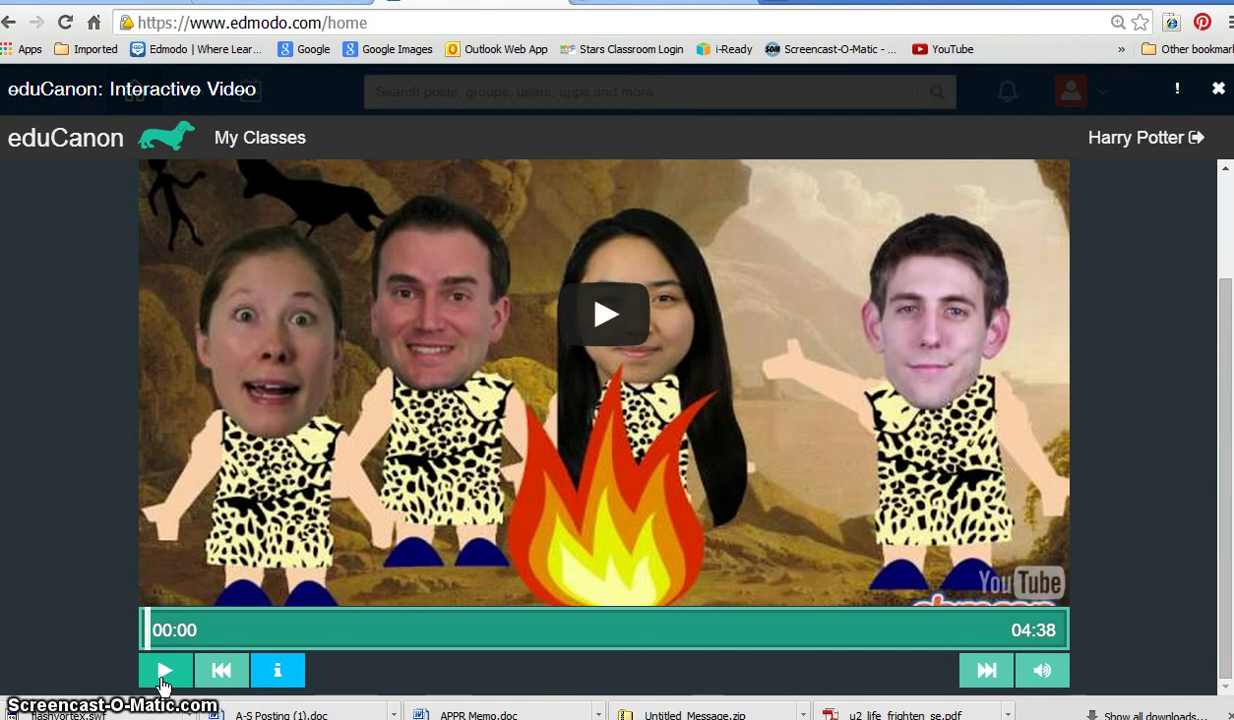
{"action": "left_click", "coordinate": [599, 318]}
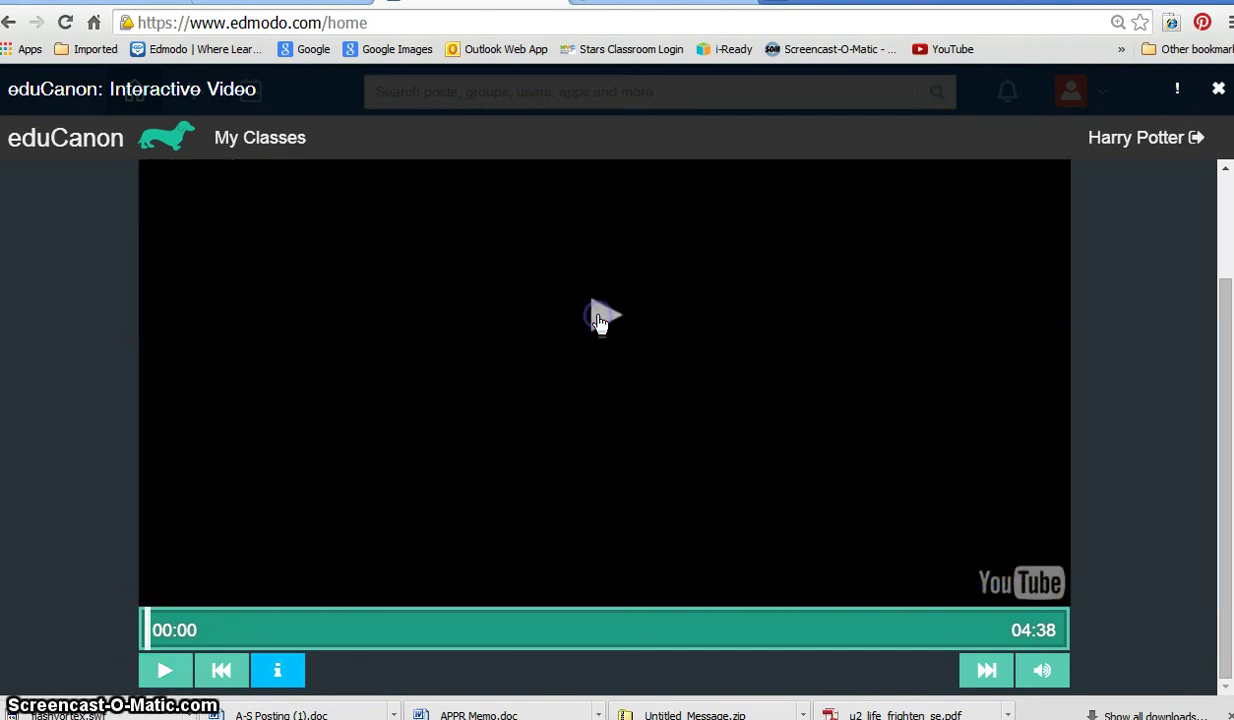
{"action": "left_click", "coordinate": [599, 318]}
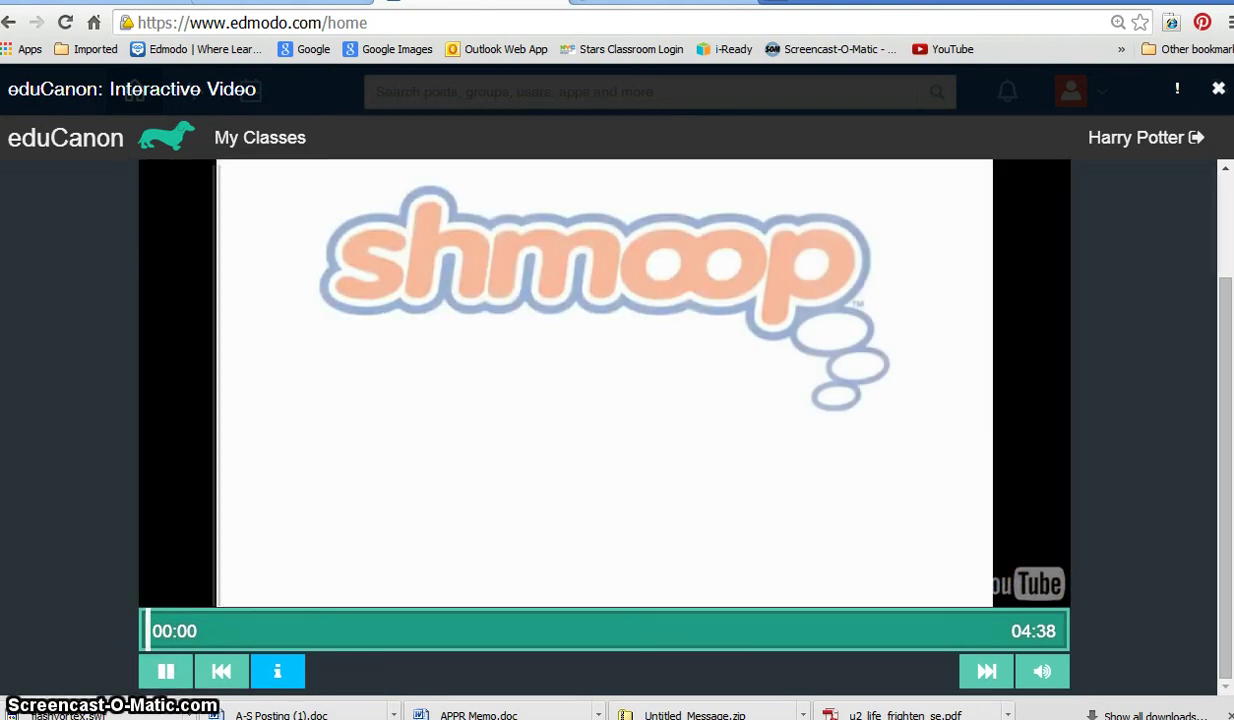
{"action": "left_click", "coordinate": [186, 572]}
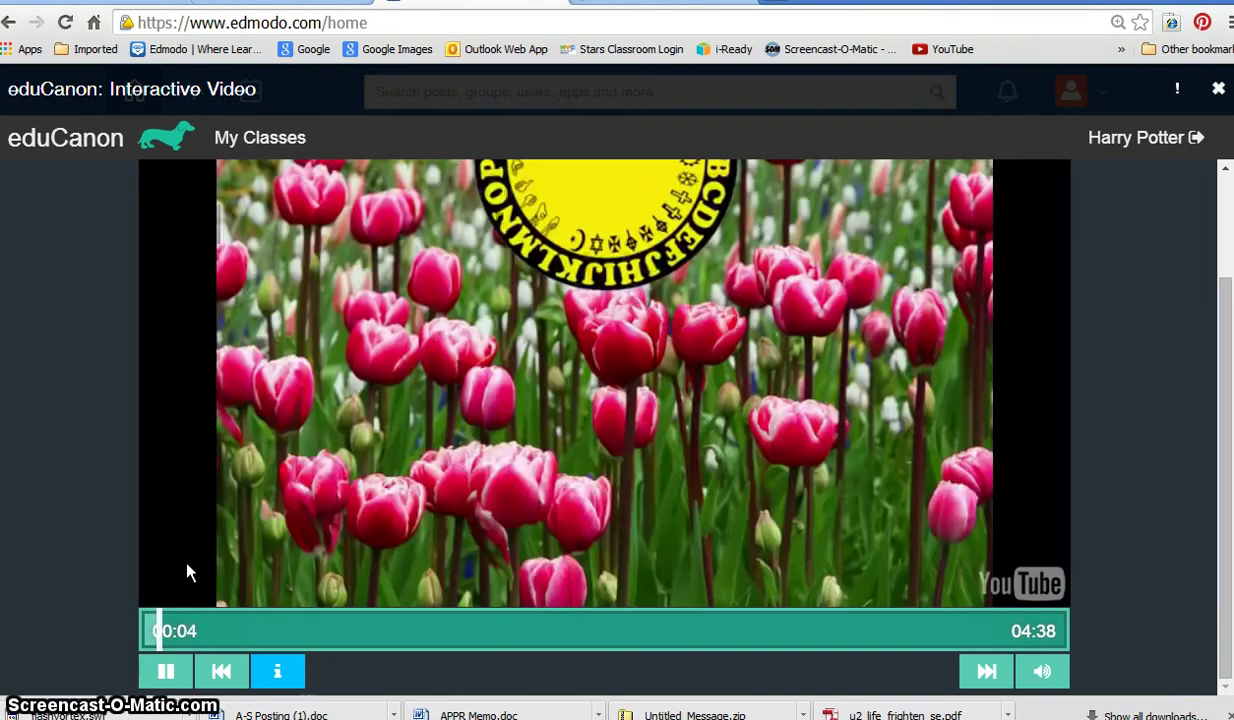
Step: Play and pause the video until the 'Why is poetry so misunderstood?' question appears
{"action": "left_click", "coordinate": [82, 556]}
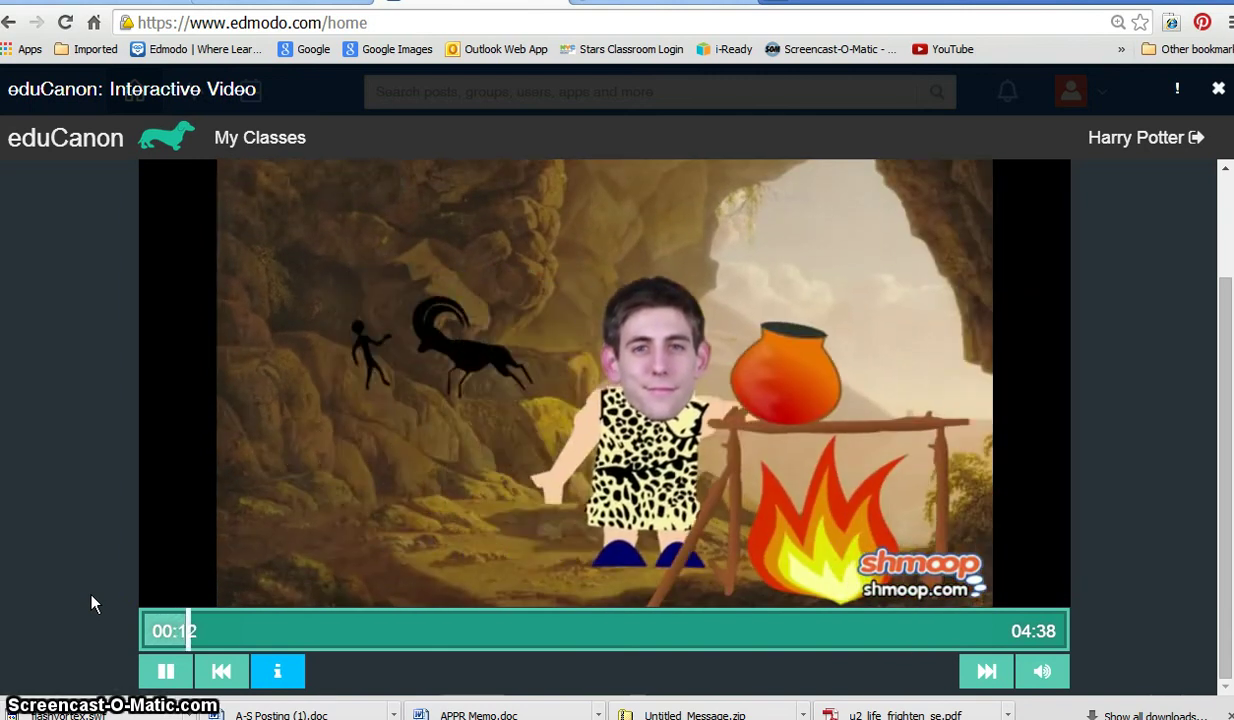
{"action": "left_click", "coordinate": [86, 608]}
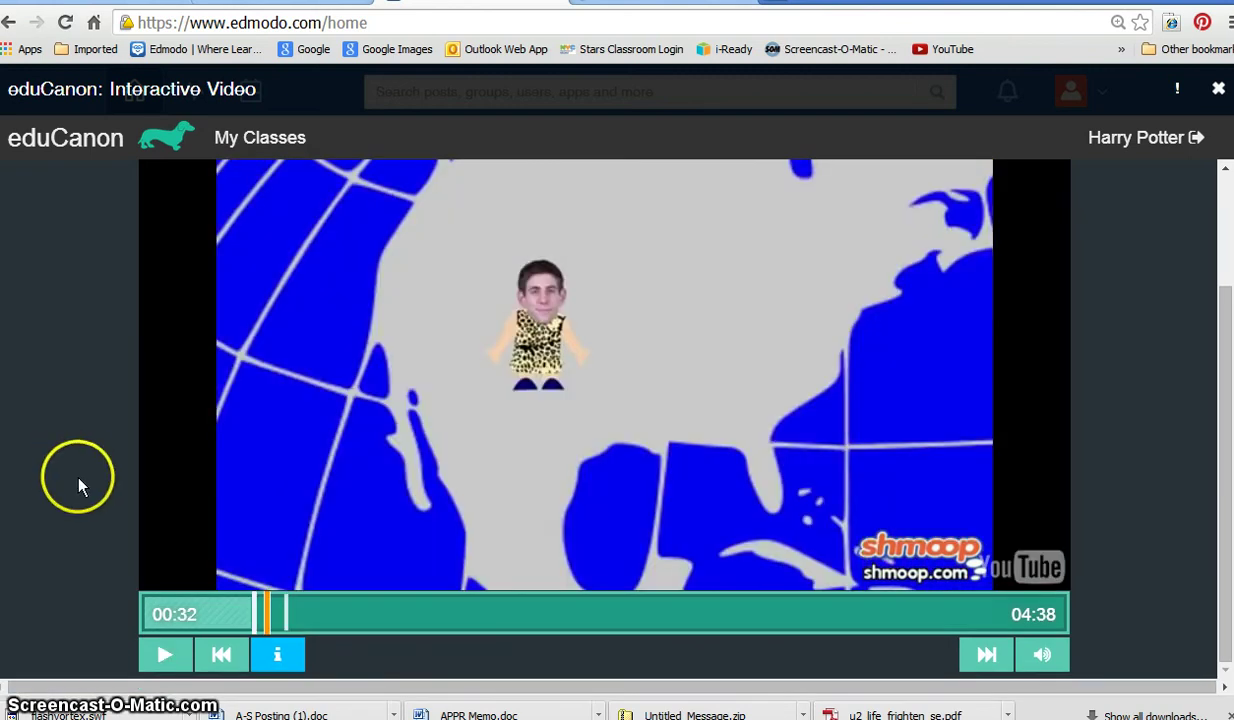
{"action": "left_click", "coordinate": [166, 657]}
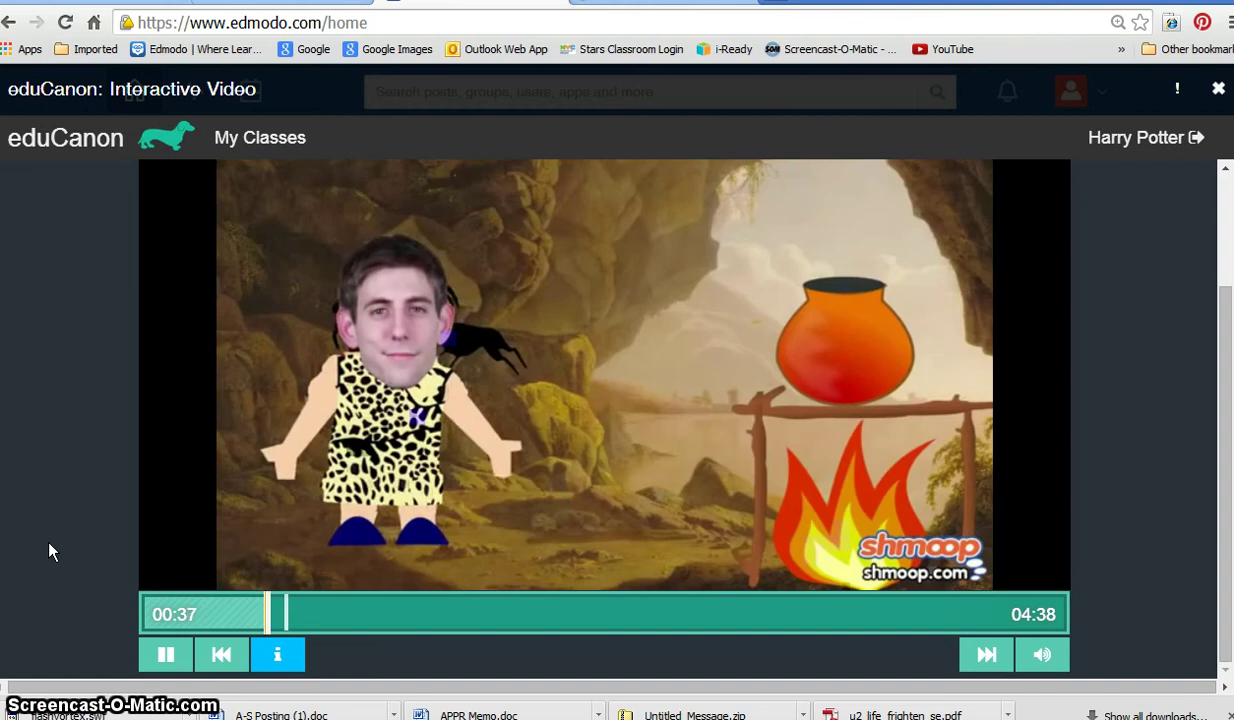
{"action": "left_click", "coordinate": [171, 660]}
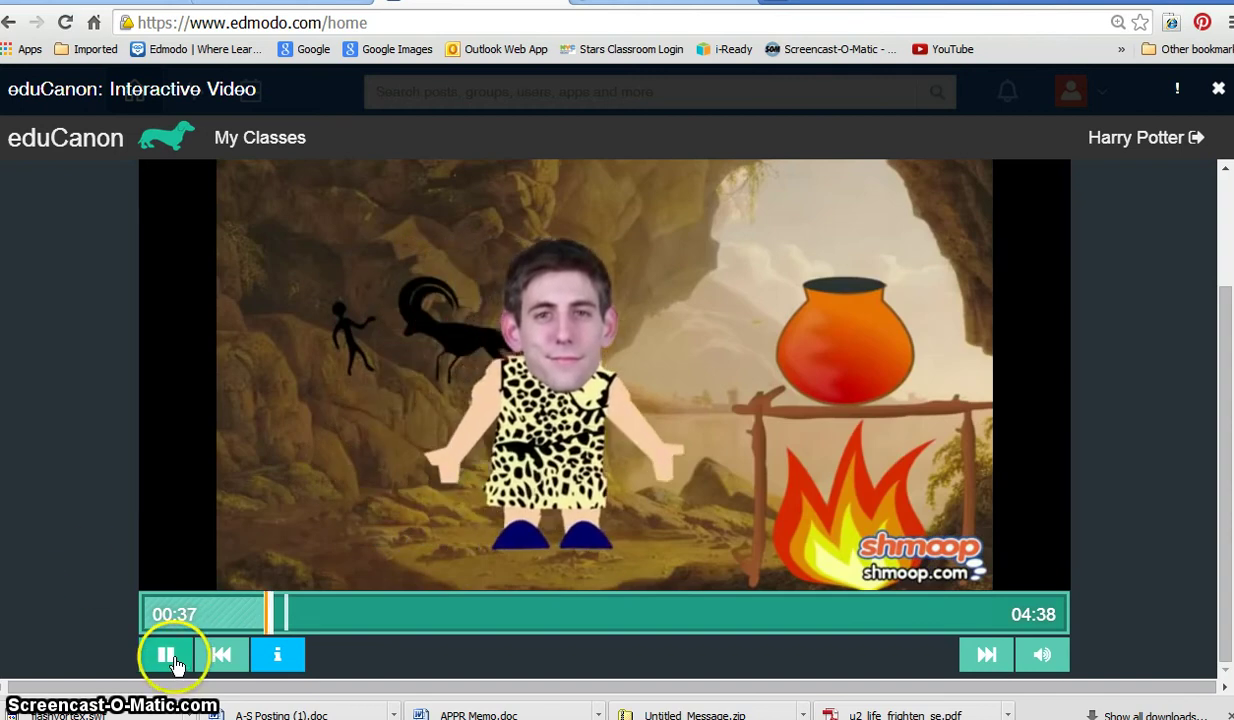
{"action": "left_click", "coordinate": [281, 603]}
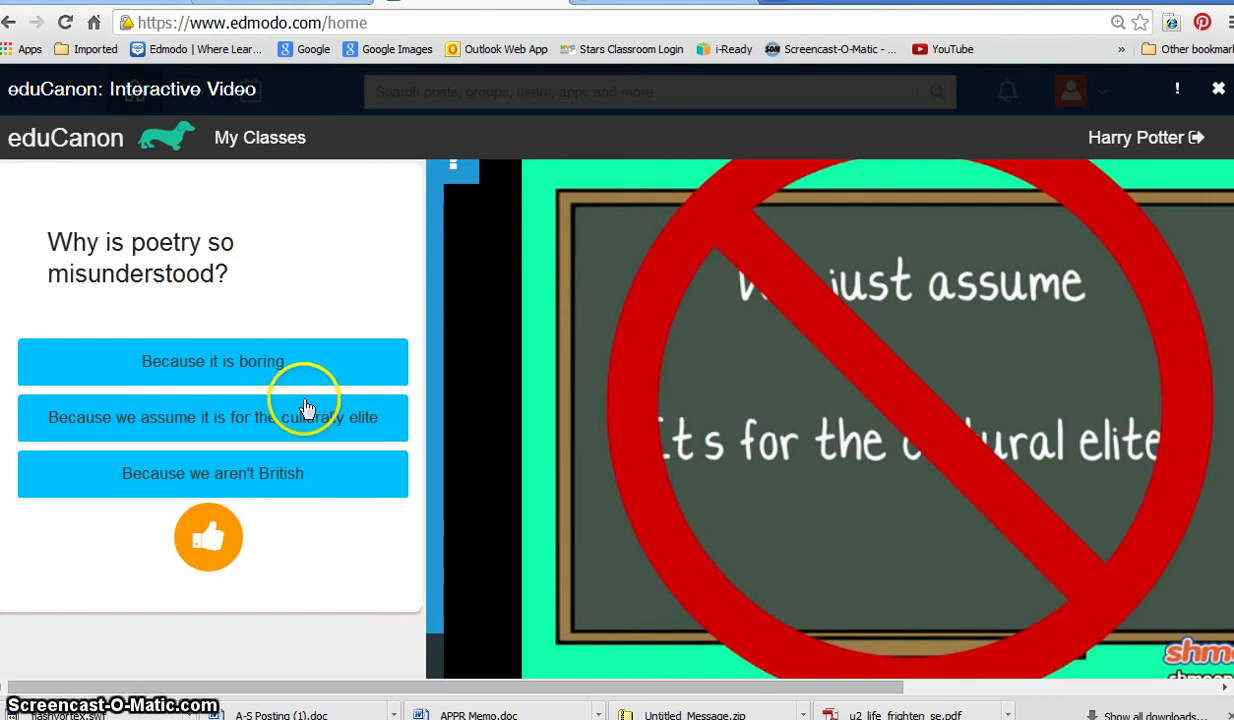
Step: Pick 'Because we aren't British' and submit it with the orange thumbs-up button
{"action": "left_click", "coordinate": [213, 478]}
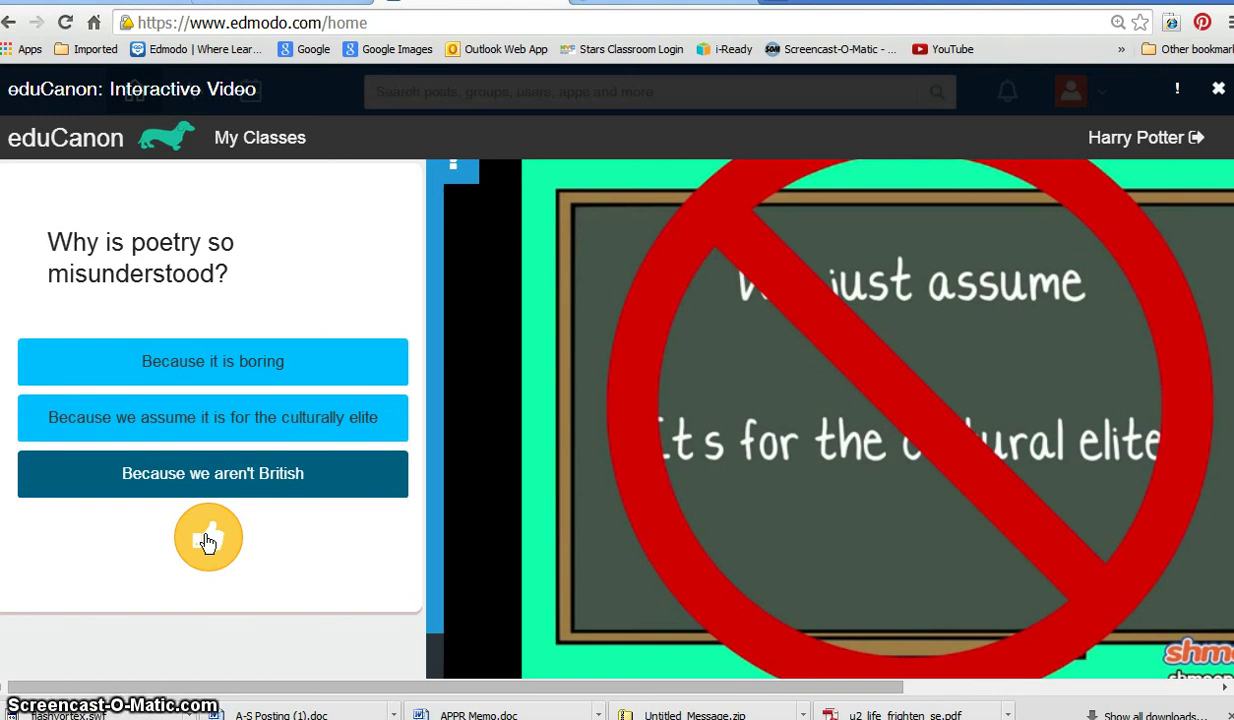
{"action": "left_click", "coordinate": [208, 570]}
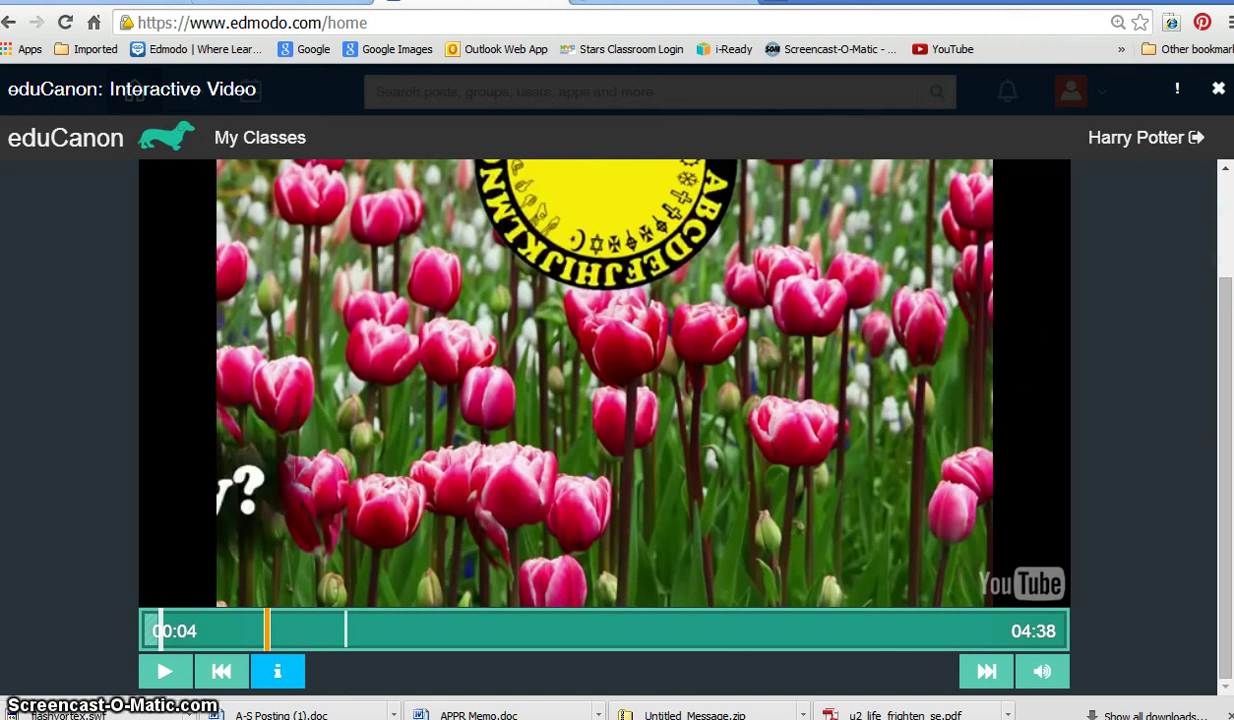
Step: Close the eduCanon app with its top-right X to return to Edmodo's Latest Posts feed
{"action": "left_click", "coordinate": [1189, 209]}
{"action": "mouse_move", "coordinate": [1165, 138]}
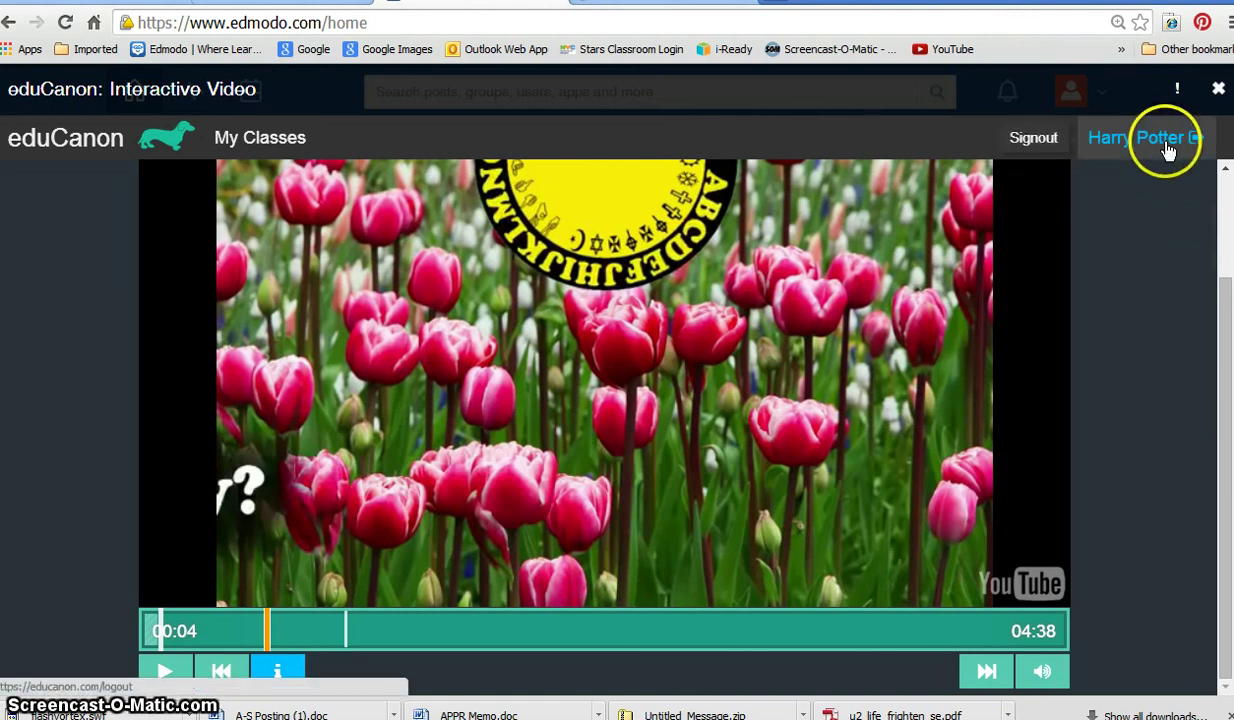
{"action": "left_click", "coordinate": [1217, 92]}
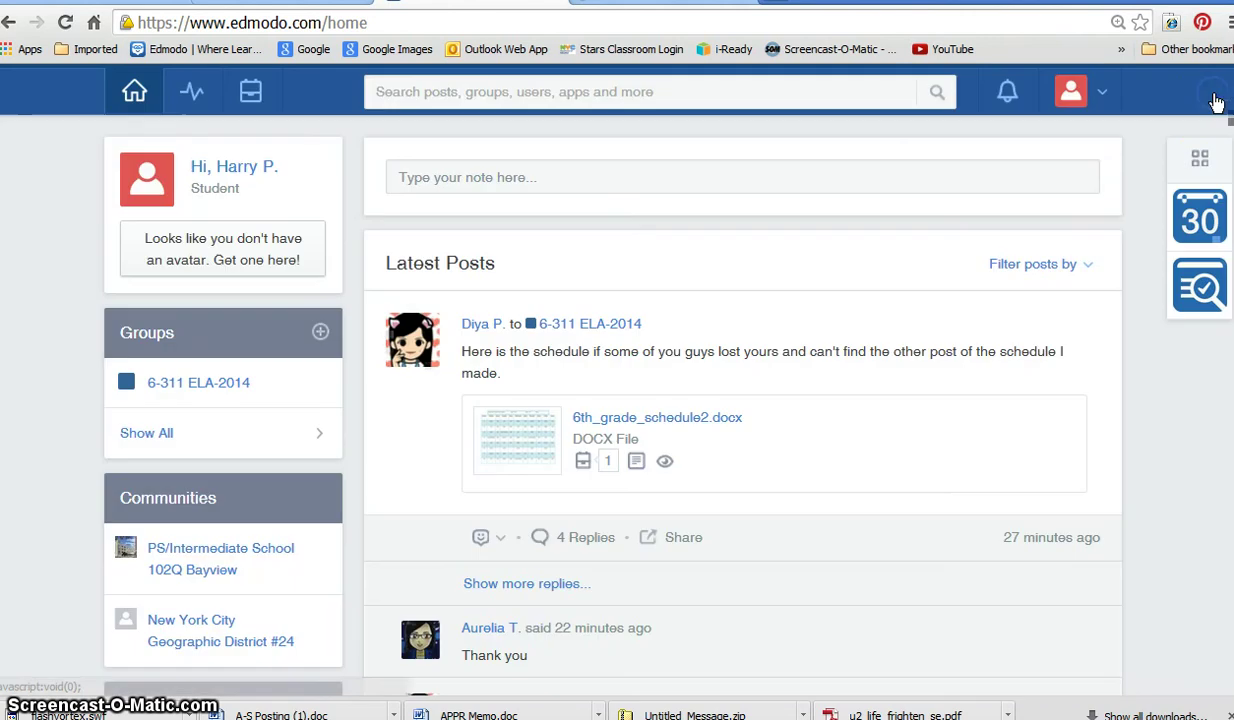